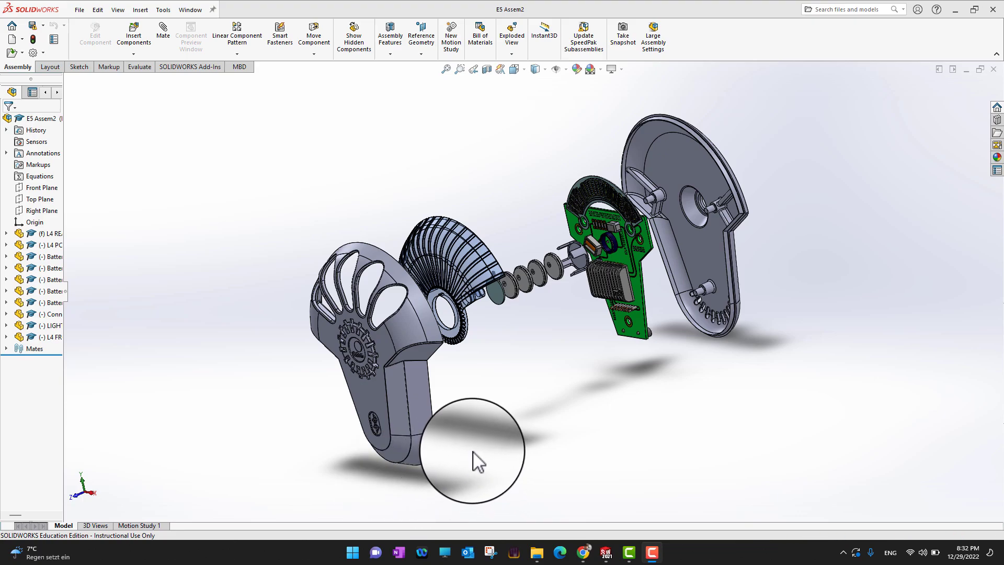
- Orbit and zoom the E5 assembly to inspect it from several sides
mouse_move(475, 459)
middle_mouse_down()
mouse_move(497, 376)
mouse_move(468, 471)
mouse_move(457, 460)
mouse_move(483, 456)
middle_mouse_up()
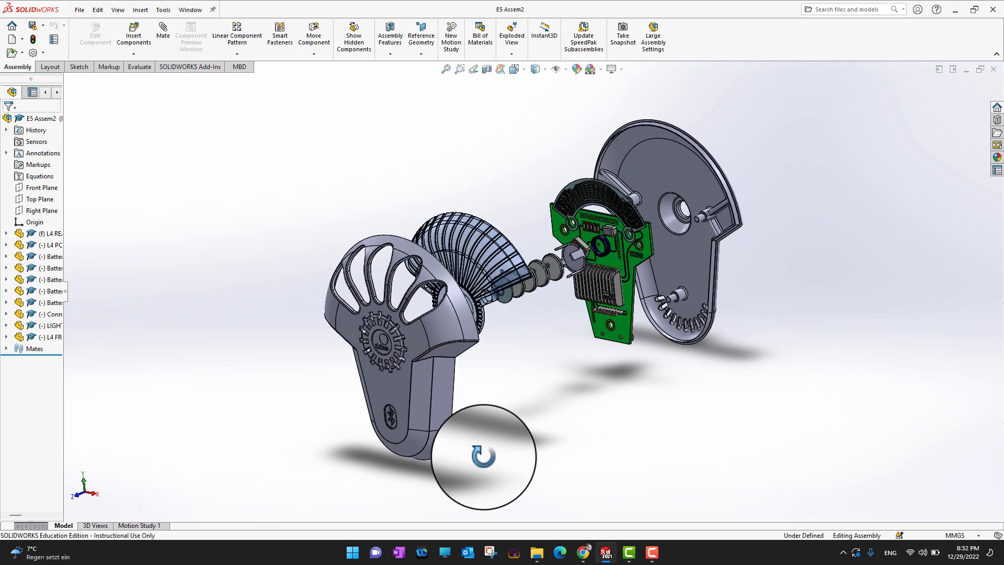
middle_click_drag(484, 456, 479, 459)
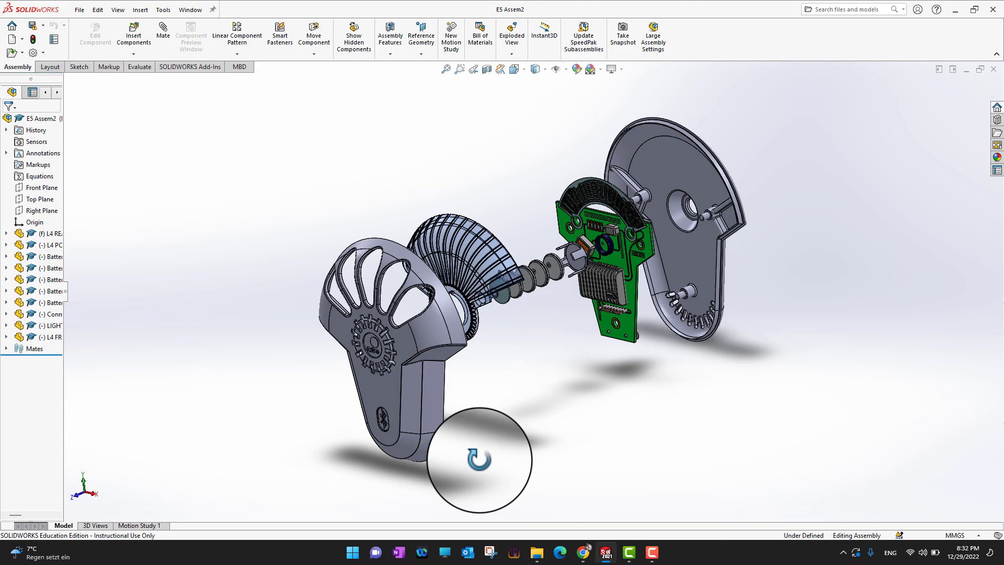
middle_click_drag(479, 459, 468, 457)
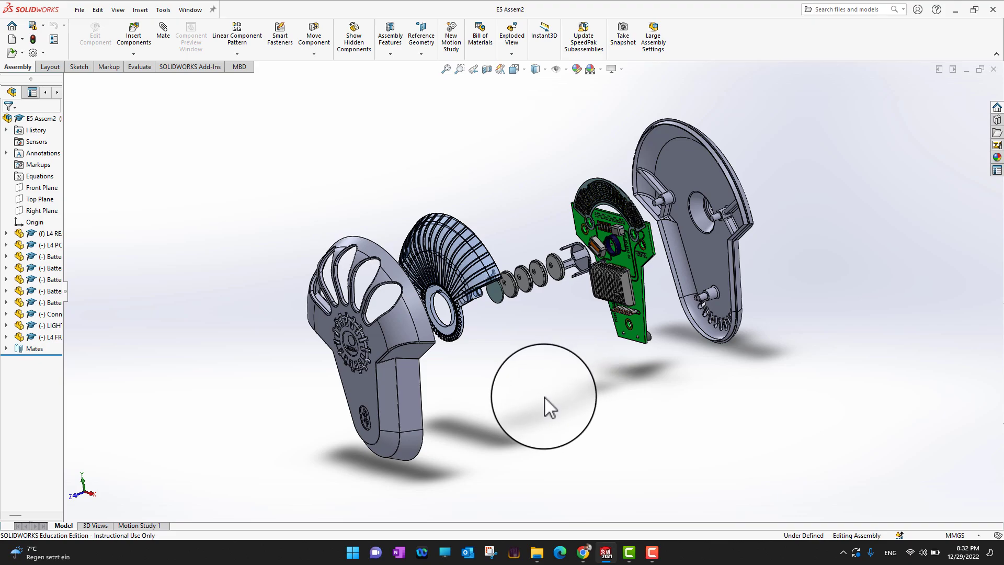
scroll(546, 407, "down", 2)
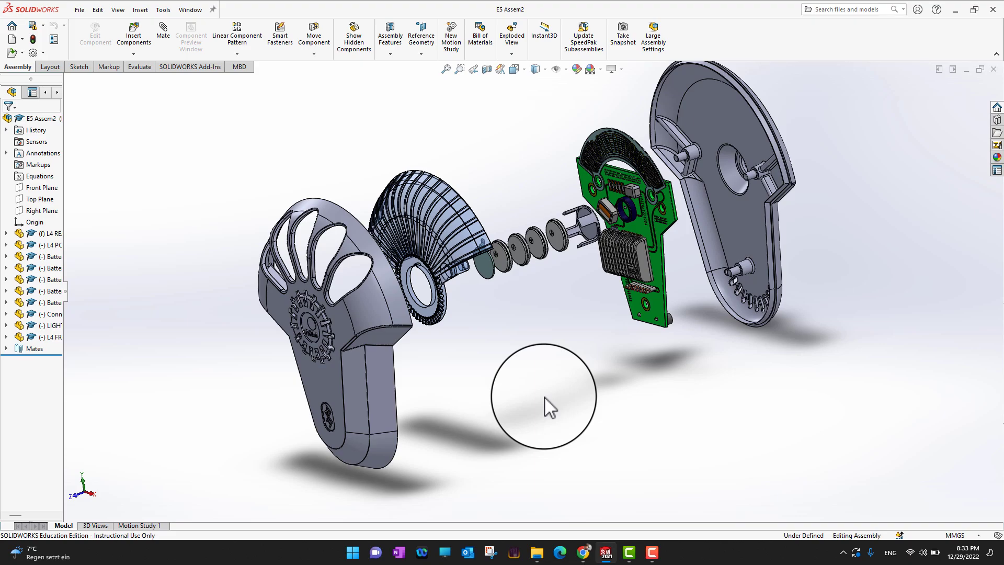
mouse_move(477, 403)
middle_mouse_down()
mouse_move(500, 387)
mouse_move(500, 355)
mouse_move(478, 363)
mouse_move(492, 390)
middle_mouse_up()
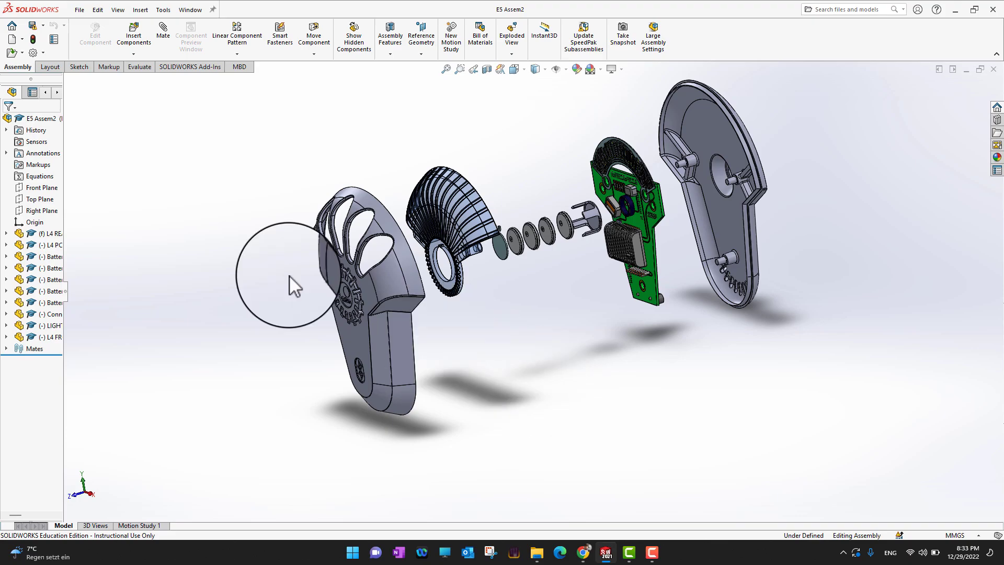
- Make a new drawing from the E5 assembly using the Drawing document type
left_click(80, 10)
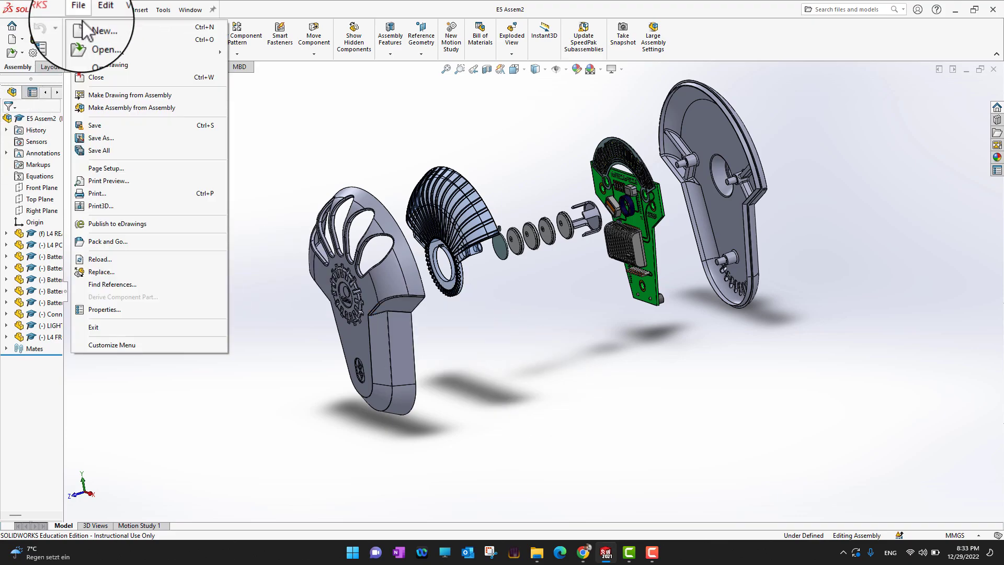
left_click(124, 99)
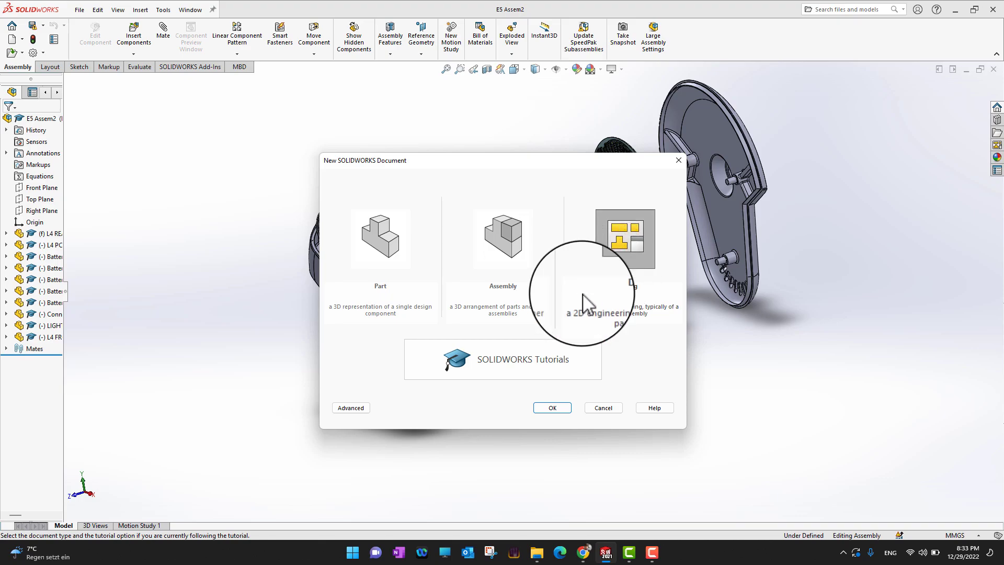
left_click(347, 407)
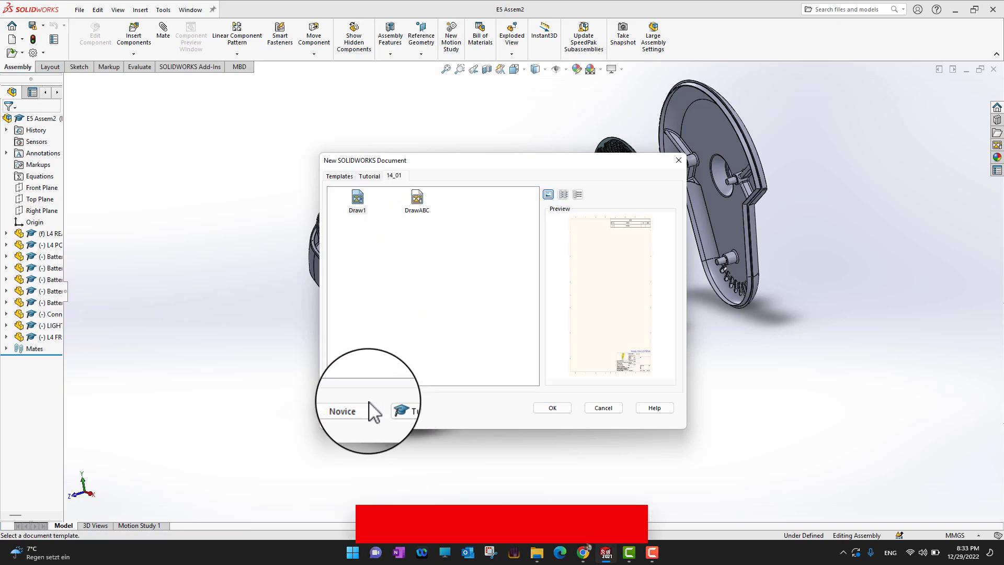
left_click(350, 407)
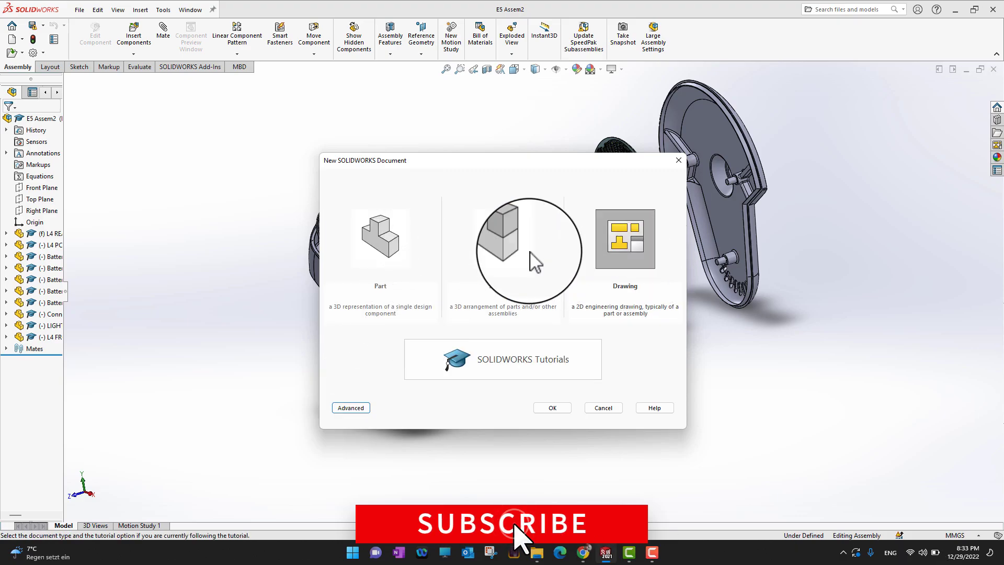
left_click(627, 241)
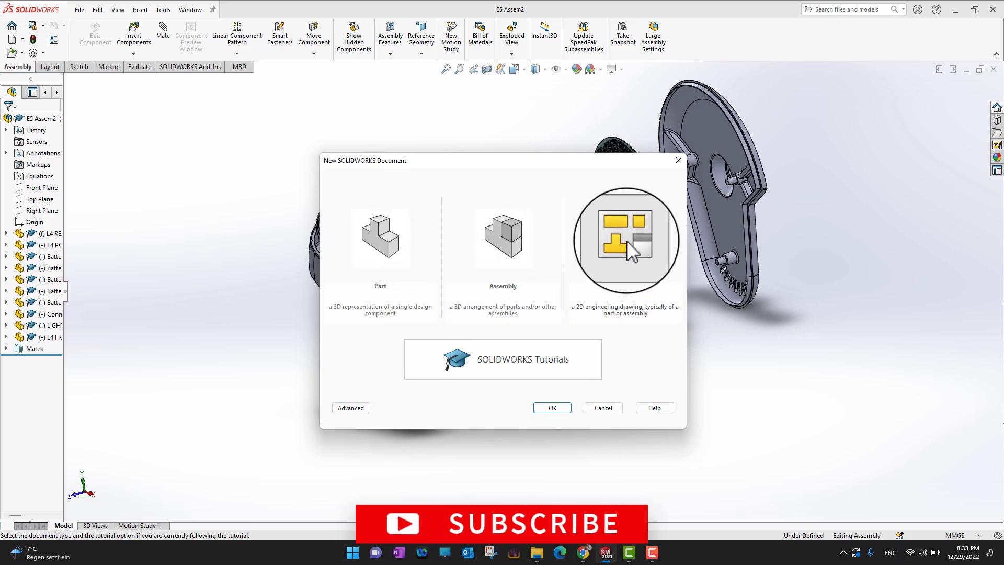
left_click(554, 407)
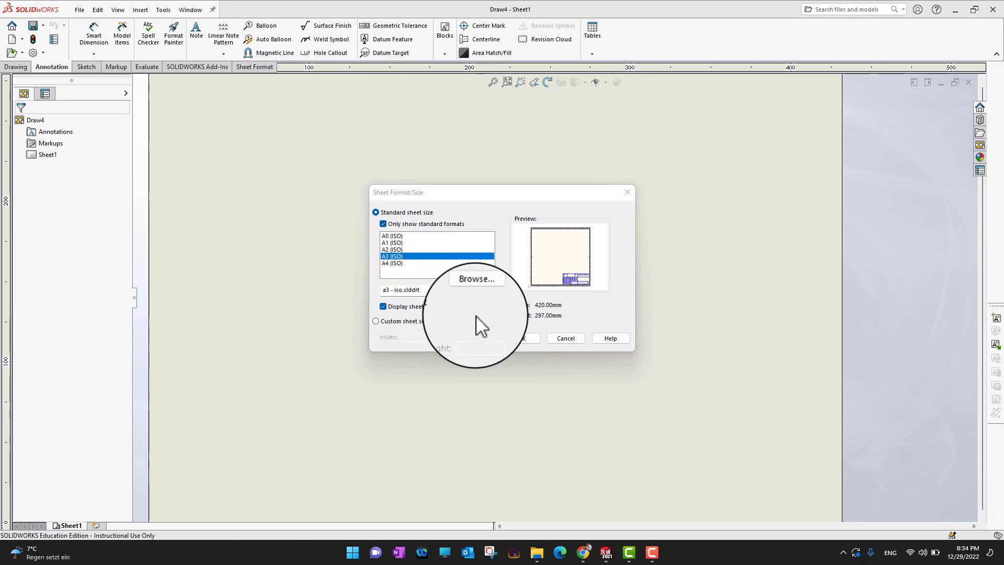
- Accept A3 (ISO), 420 × 297 mm, as the drawing's sheet size
left_click(513, 341)
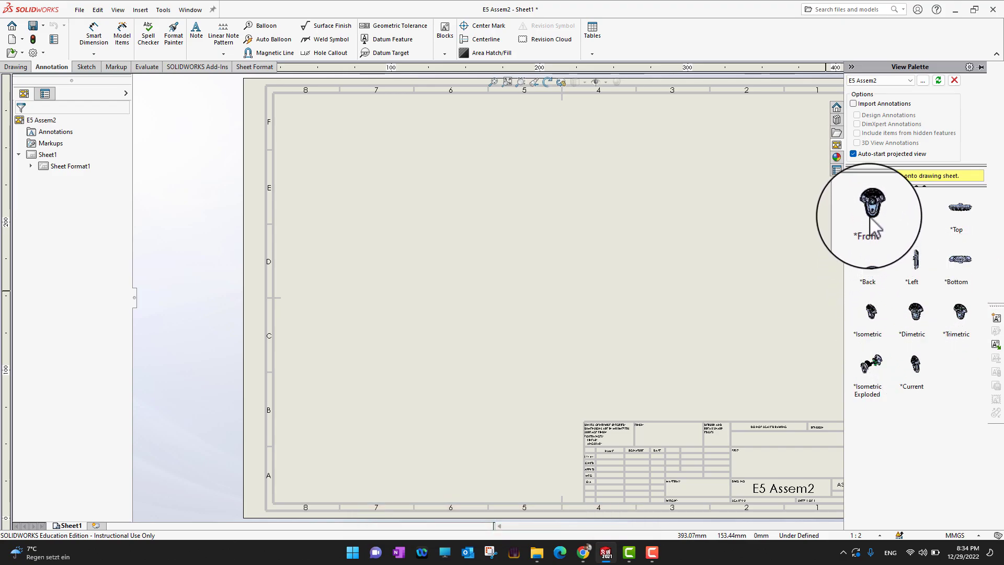
- Place the *Front view at lower left, then project side, isometric and top views around it
left_click_drag(872, 219, 743, 252)
mouse_move(633, 281)
left_mouse_down()
mouse_move(413, 309)
mouse_move(341, 333)
mouse_move(359, 335)
left_mouse_up()
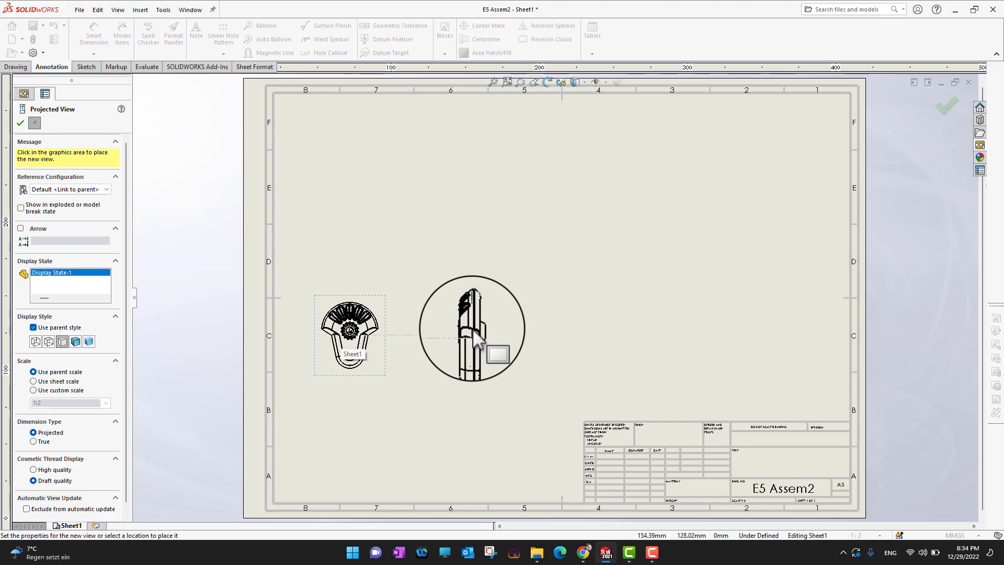
left_click(472, 327)
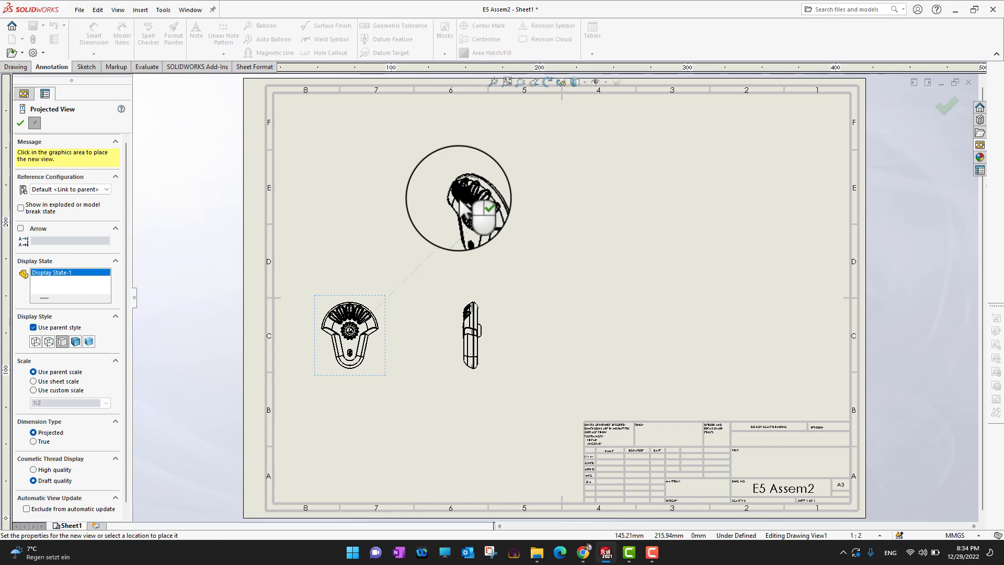
left_click(462, 206)
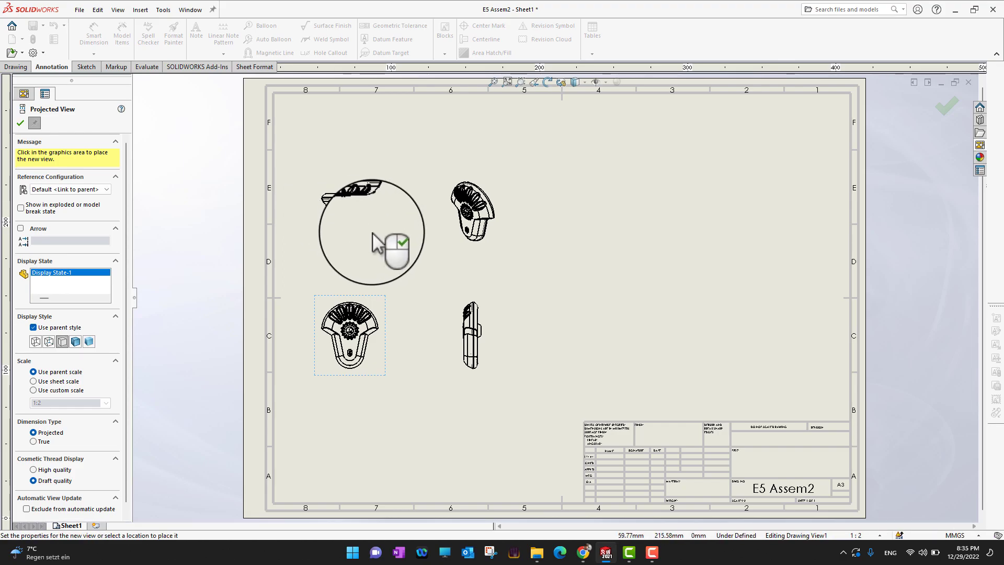
left_click(374, 240)
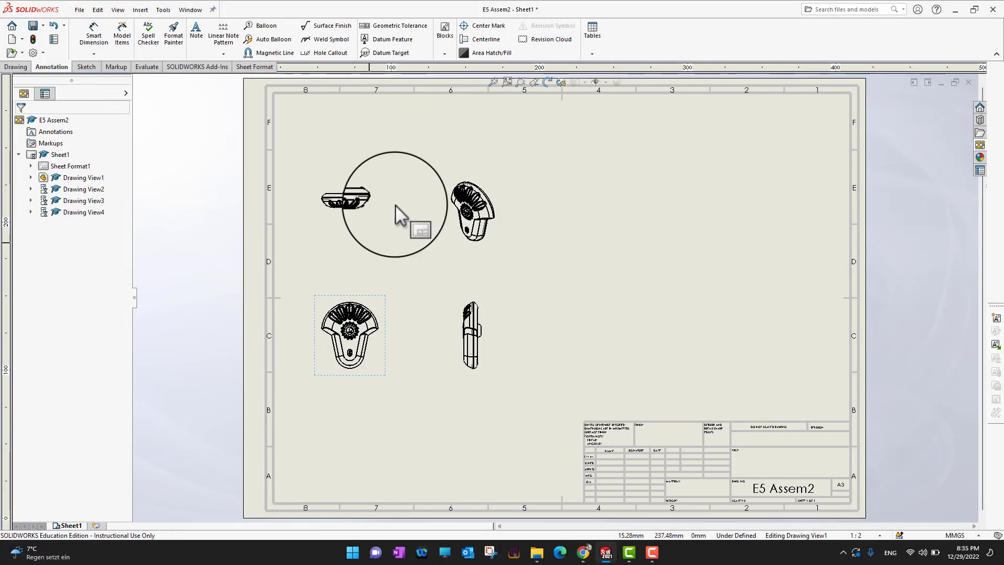
- Shift the front view and its projections up-left and display them with Hidden Lines Removed
left_click(381, 306)
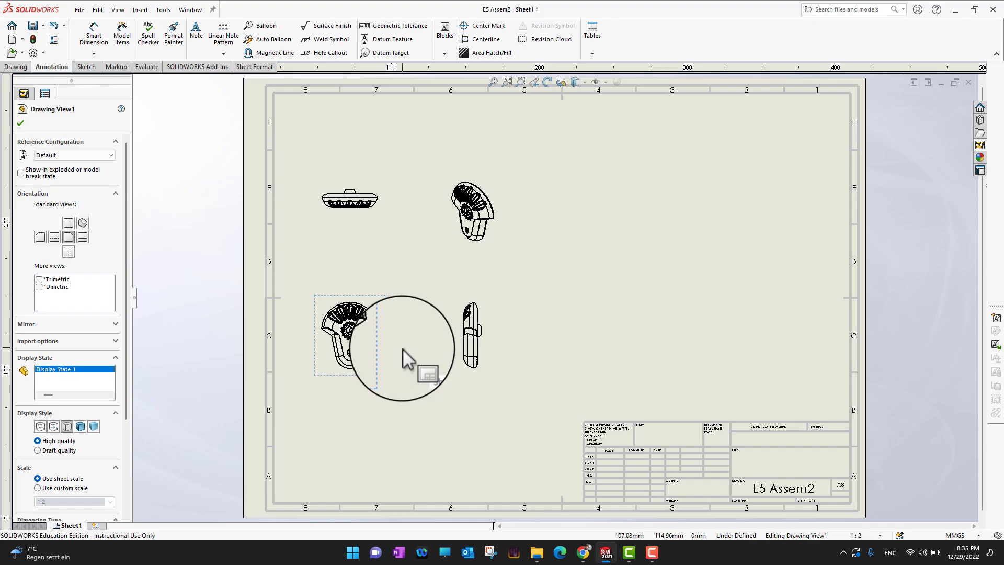
left_click(415, 382)
mouse_move(381, 377)
left_mouse_down()
mouse_move(403, 385)
mouse_move(395, 327)
mouse_move(372, 328)
mouse_move(366, 381)
mouse_move(374, 314)
mouse_move(354, 410)
mouse_move(427, 318)
mouse_move(364, 397)
mouse_move(415, 289)
mouse_move(385, 354)
mouse_move(385, 341)
mouse_move(393, 355)
mouse_move(374, 369)
left_mouse_up()
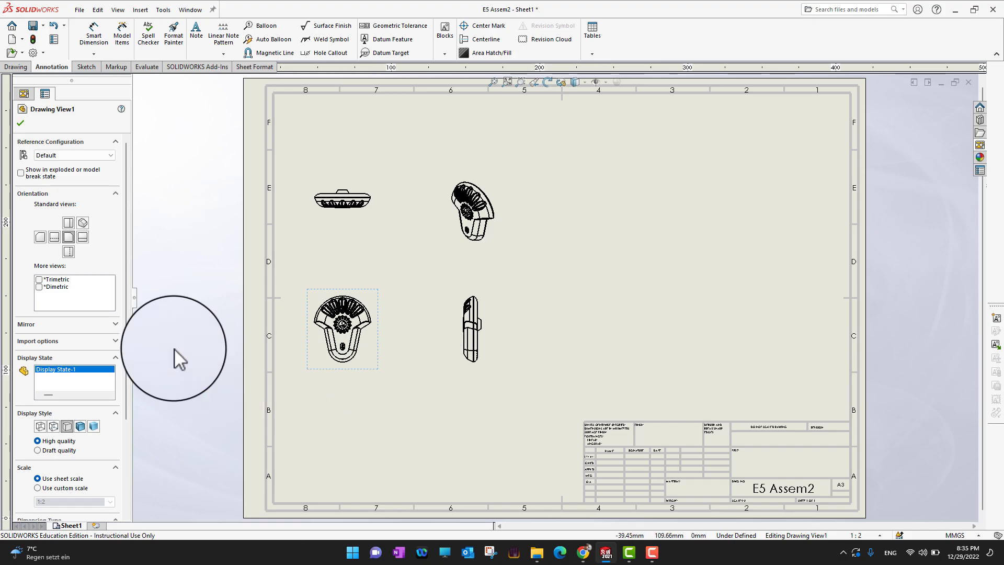
left_click(80, 426)
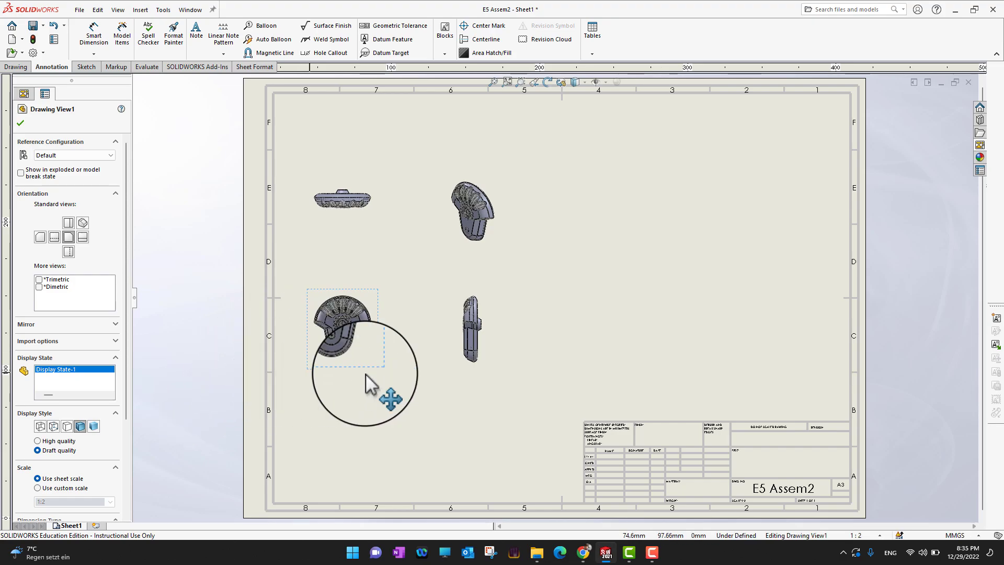
left_click(40, 428)
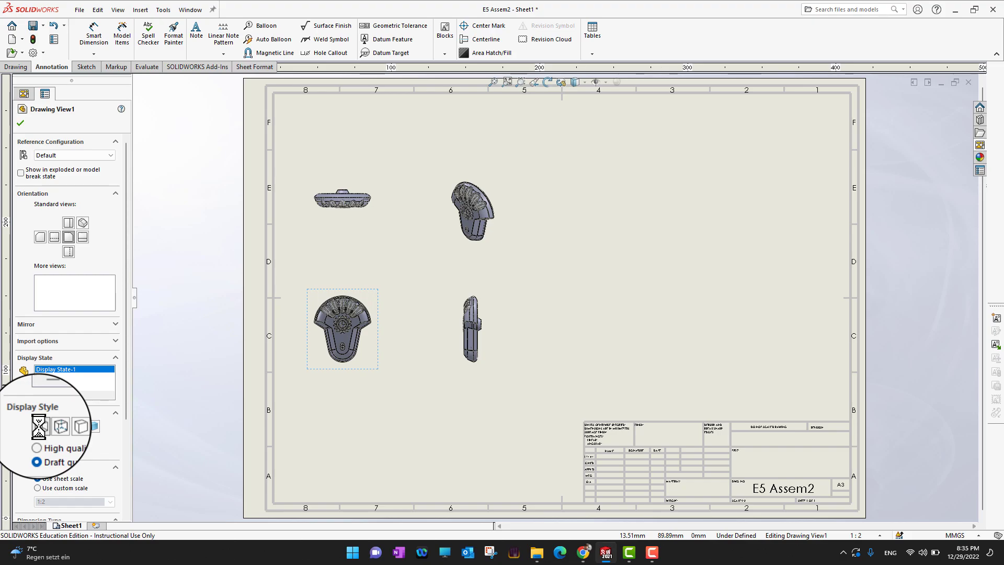
left_click(67, 427)
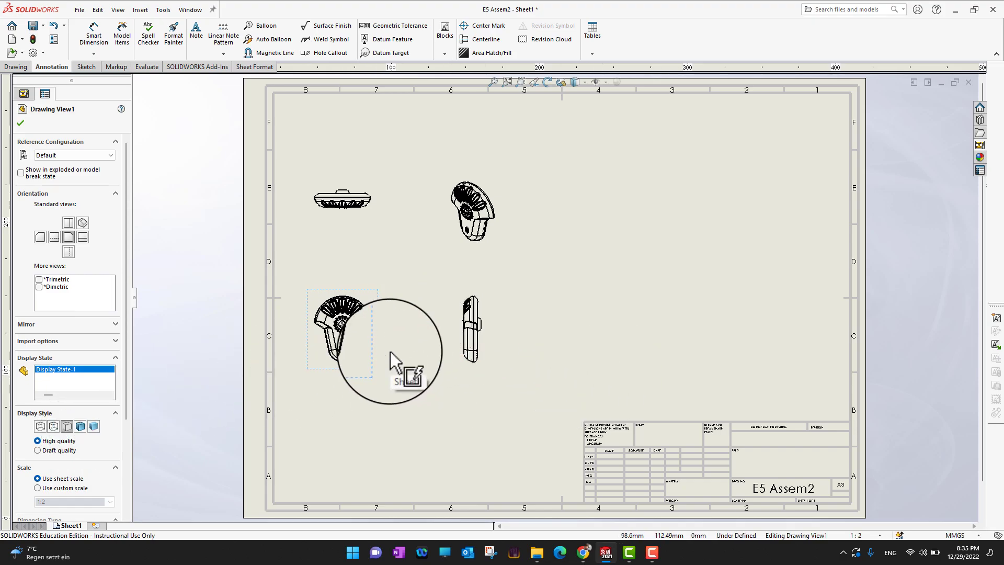
left_click(21, 122)
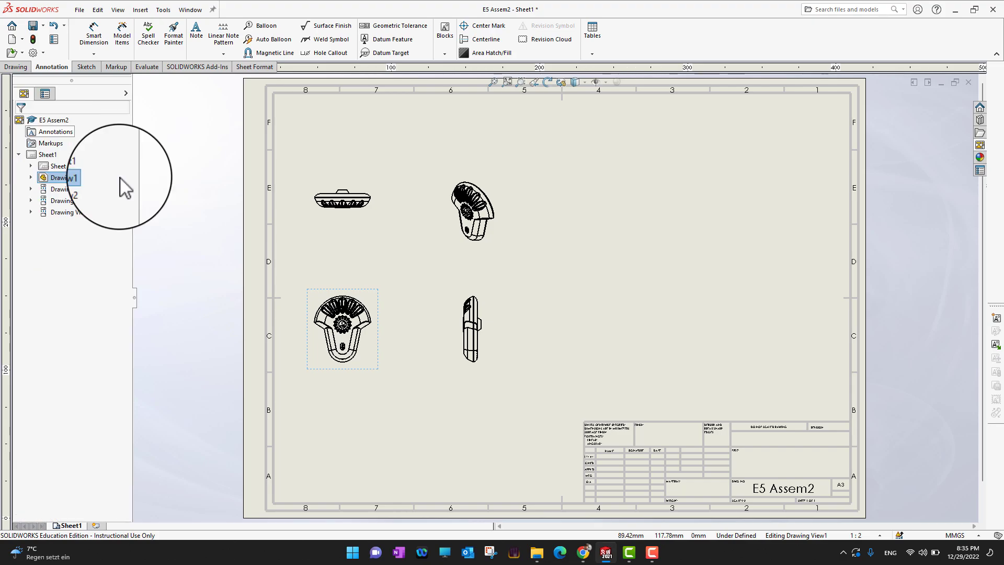
left_click(393, 395)
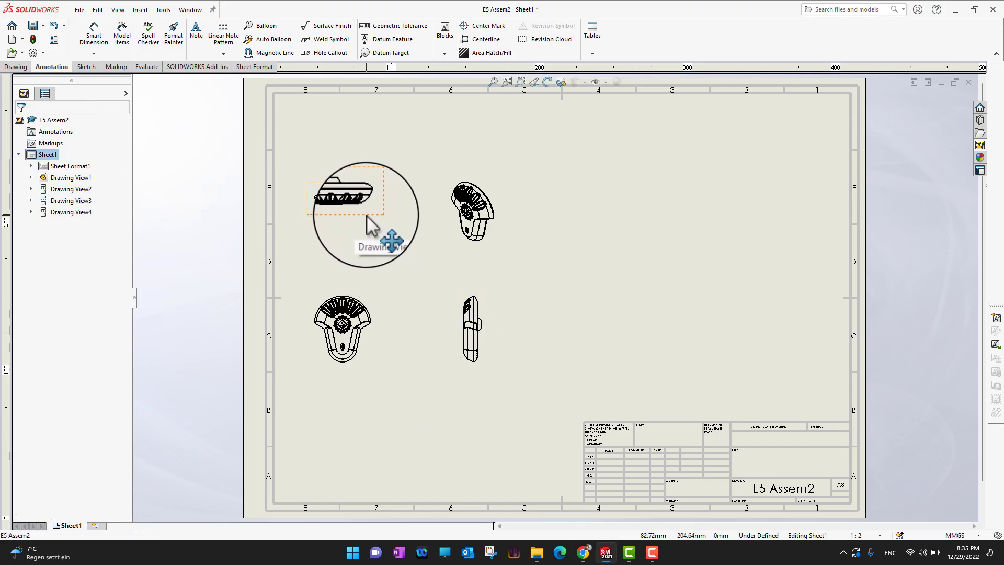
- Give the top-left view its own Hidden Lines Removed display style
left_click(367, 218)
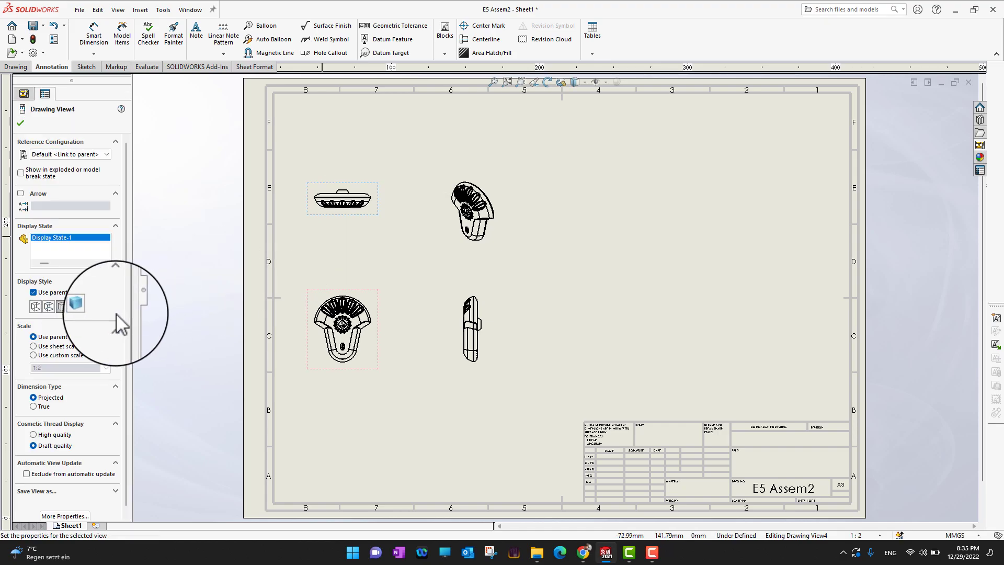
left_click(77, 309)
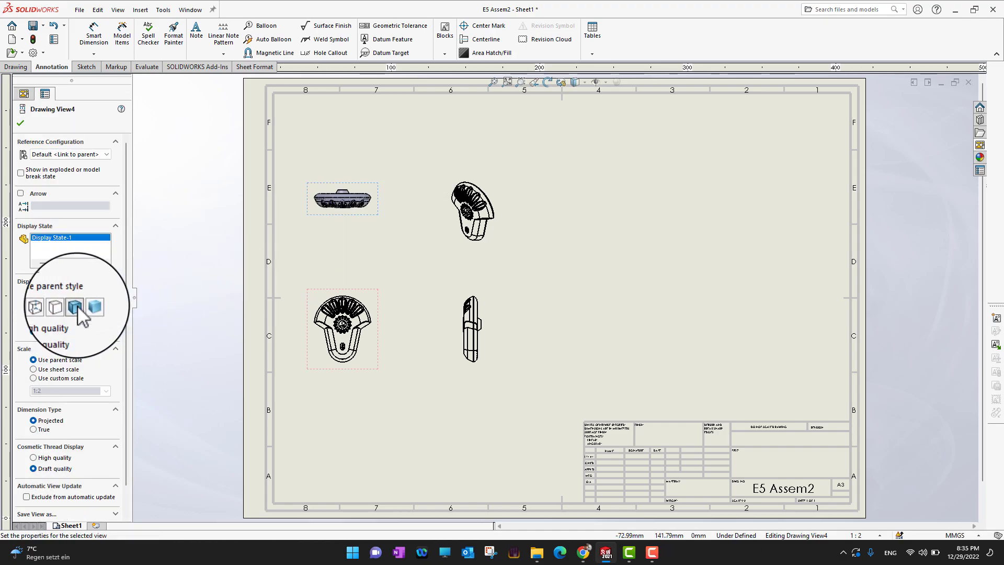
left_click(63, 308)
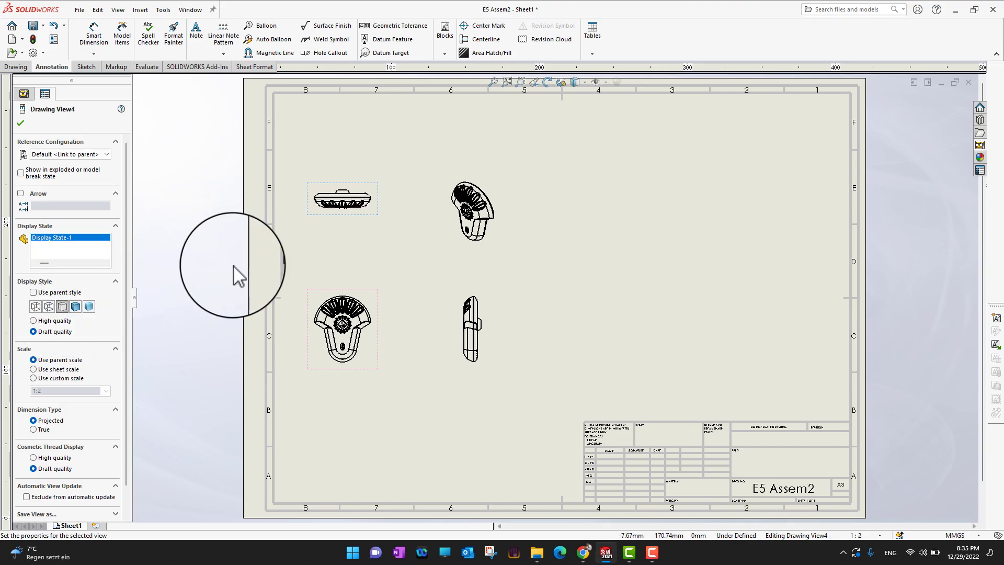
left_click(21, 122)
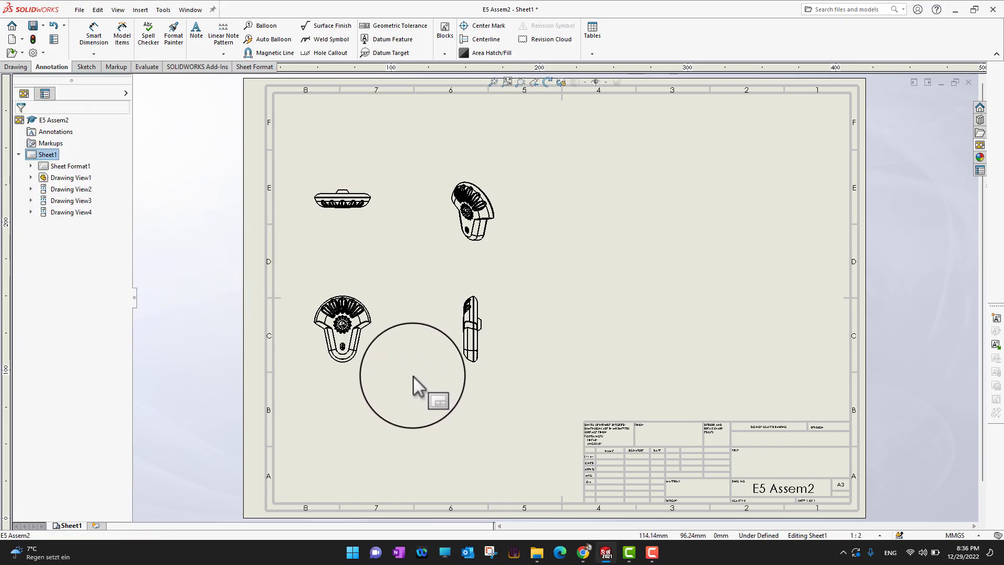
- Change the sheet scale from 1:2 to 1:1 in the sheet's Properties
right_click(422, 390)
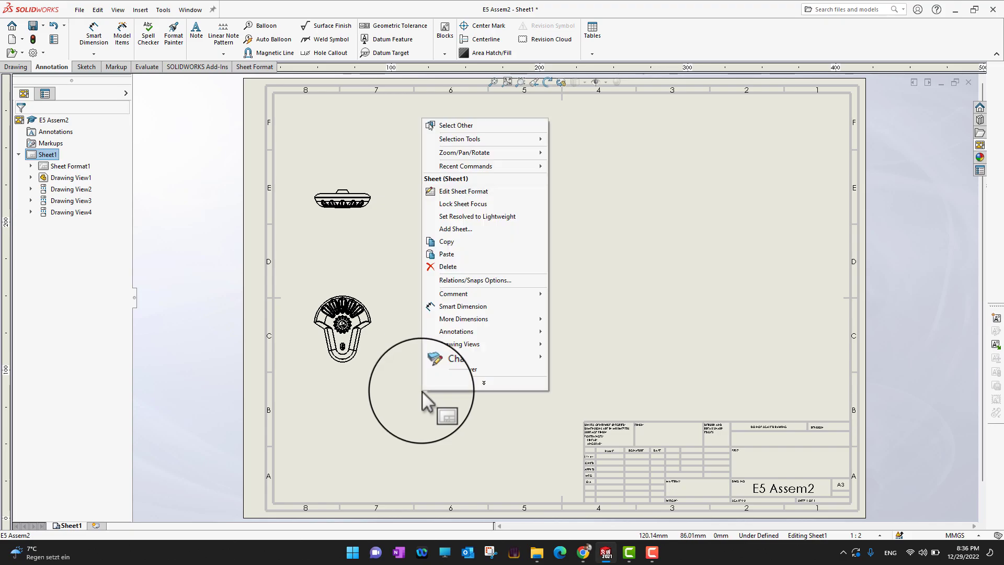
left_click(485, 382)
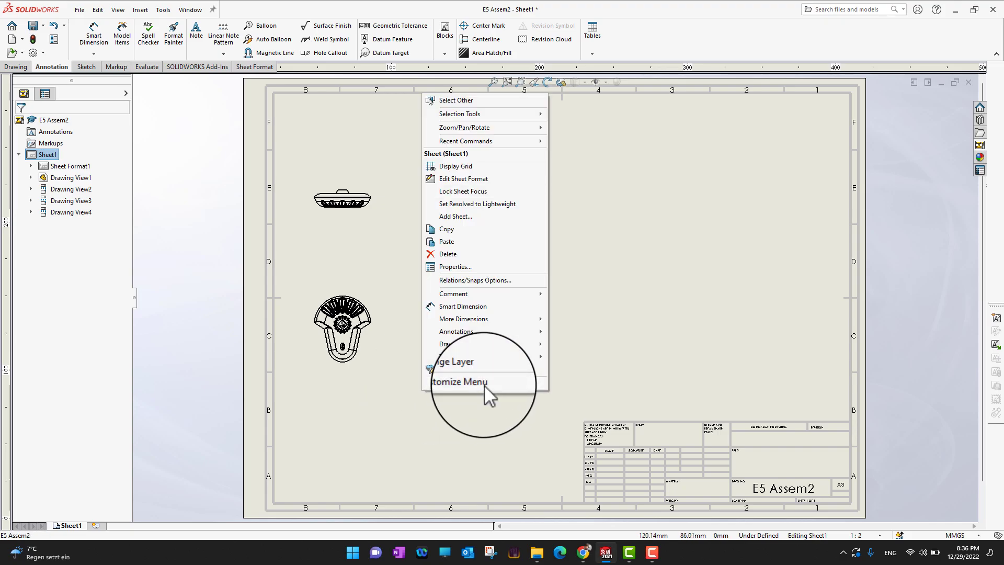
left_click(450, 268)
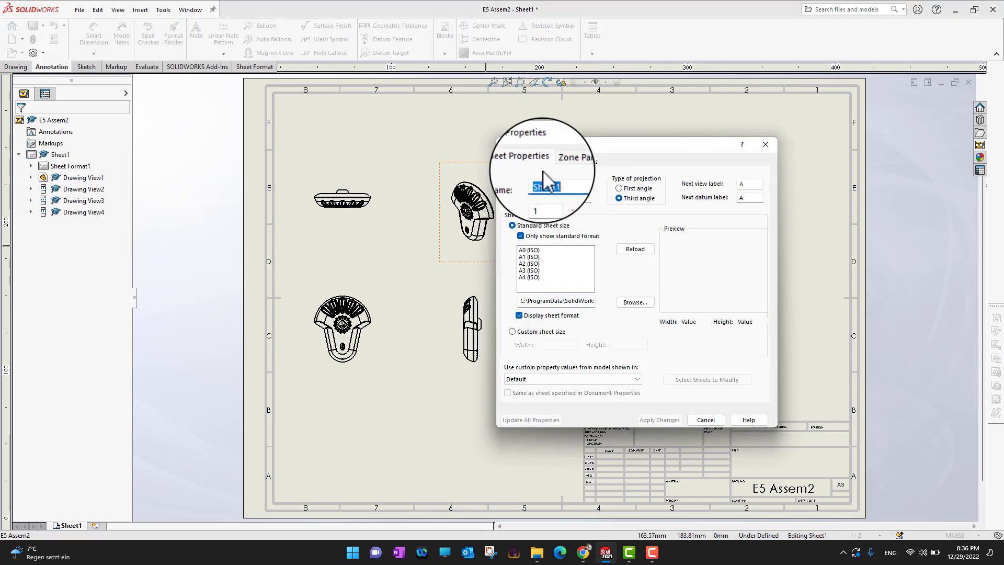
double_click(582, 199)
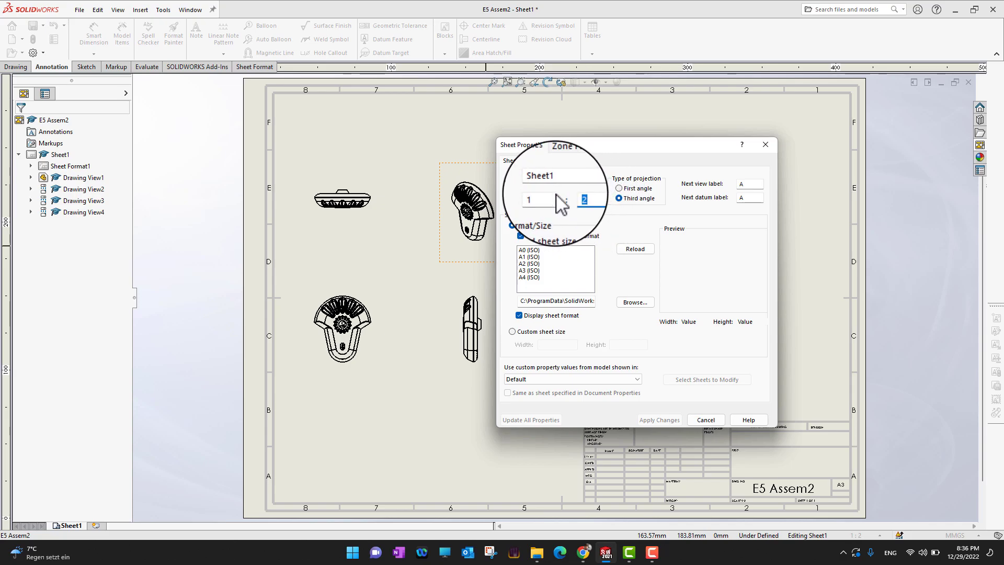
type("1")
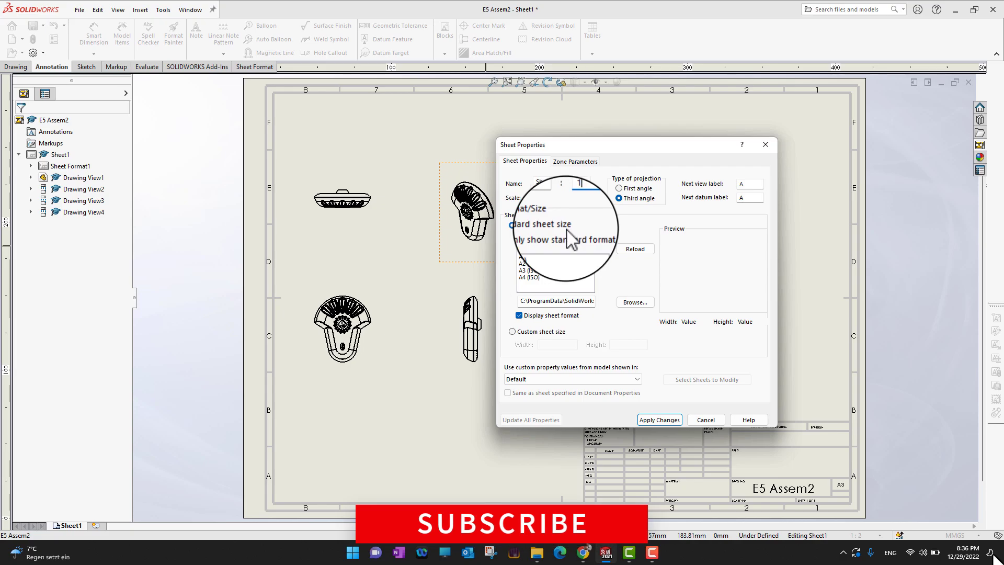
left_click(667, 419)
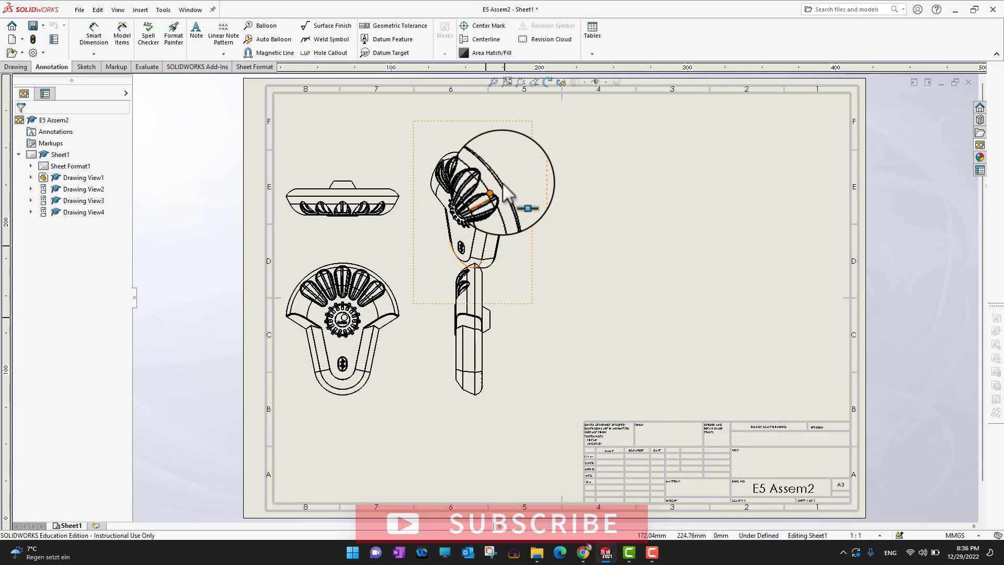
- Move the isometric view up to the sheet top and shift the side view right
left_click_drag(532, 159, 544, 116)
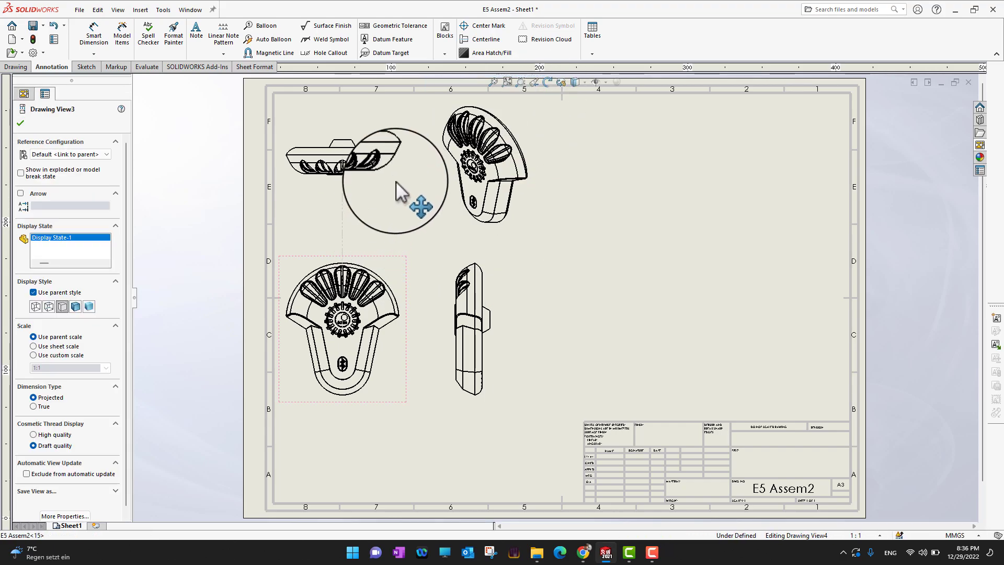
left_click(500, 324)
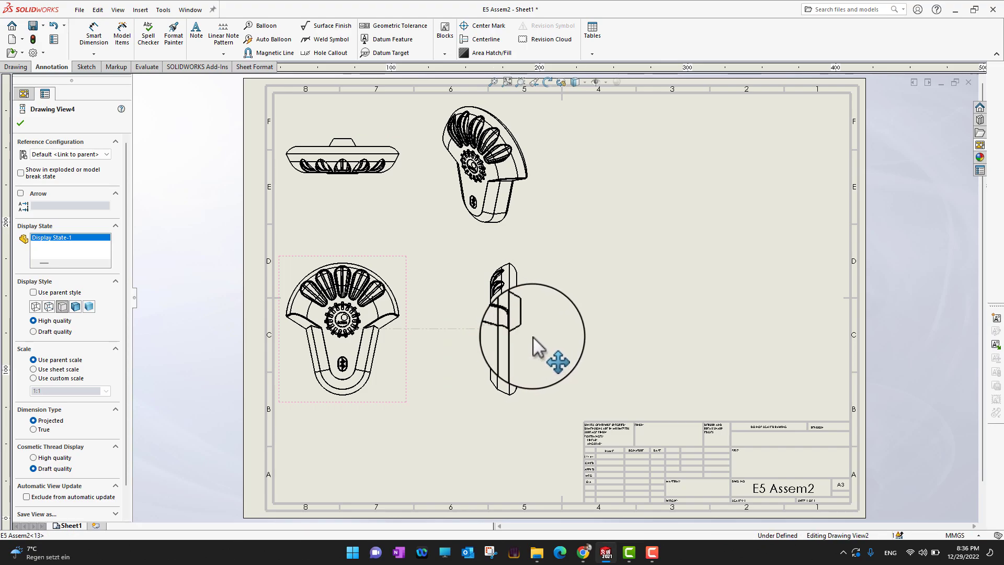
left_click(20, 124)
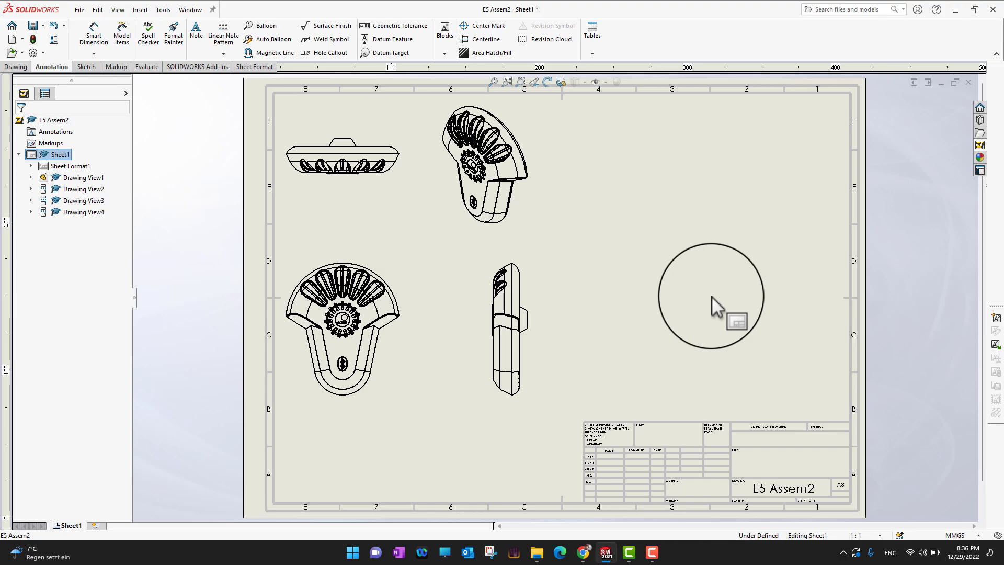
left_click(543, 194)
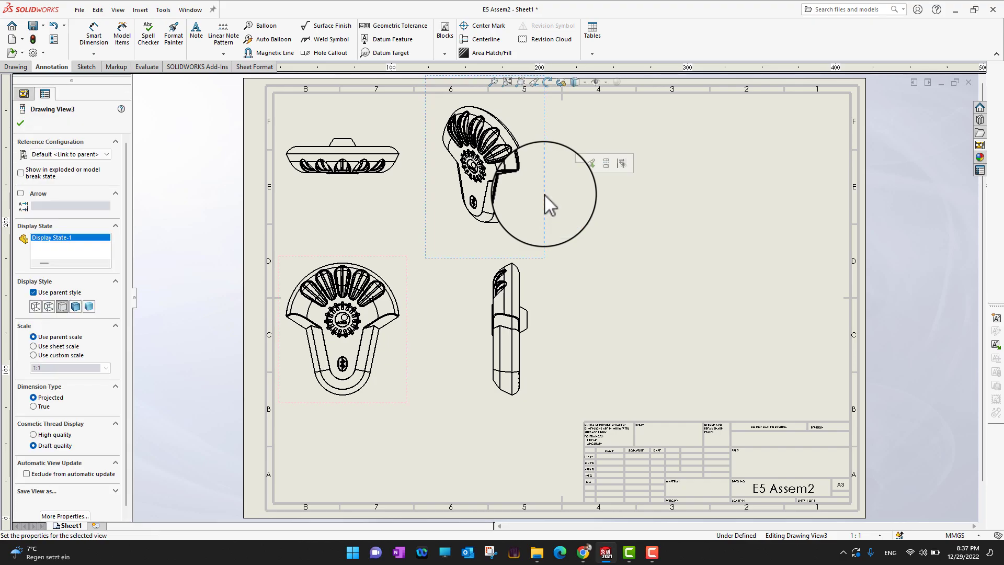
- Add a fifth isometric view, Drawing View5, and position it right of the side view
left_click(722, 278)
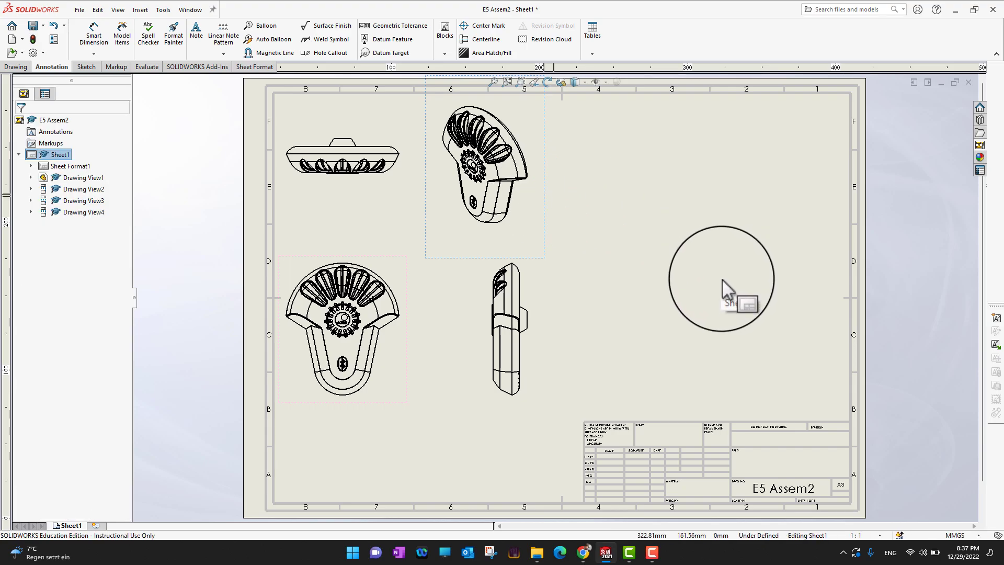
left_click_drag(723, 279, 714, 288)
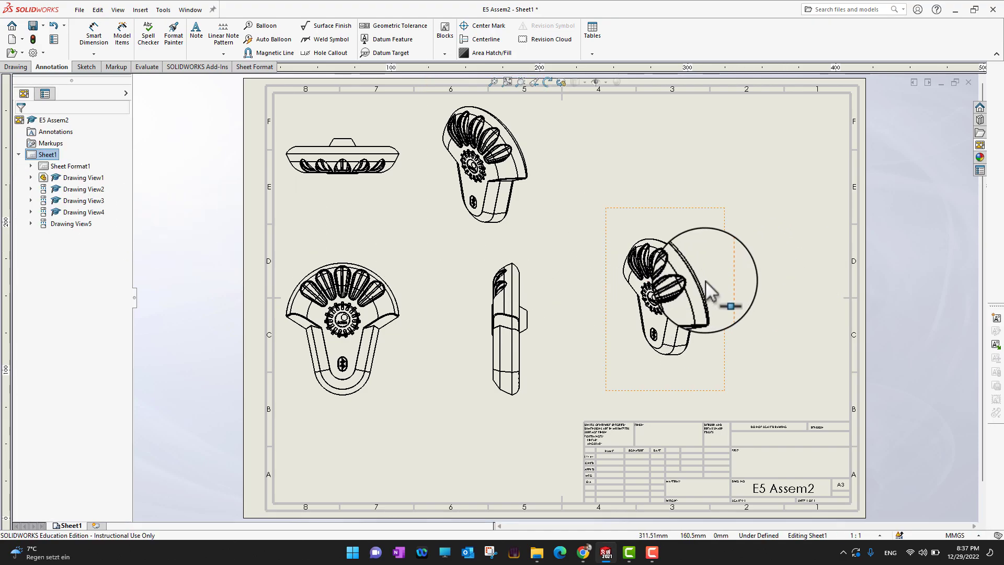
left_click(702, 294)
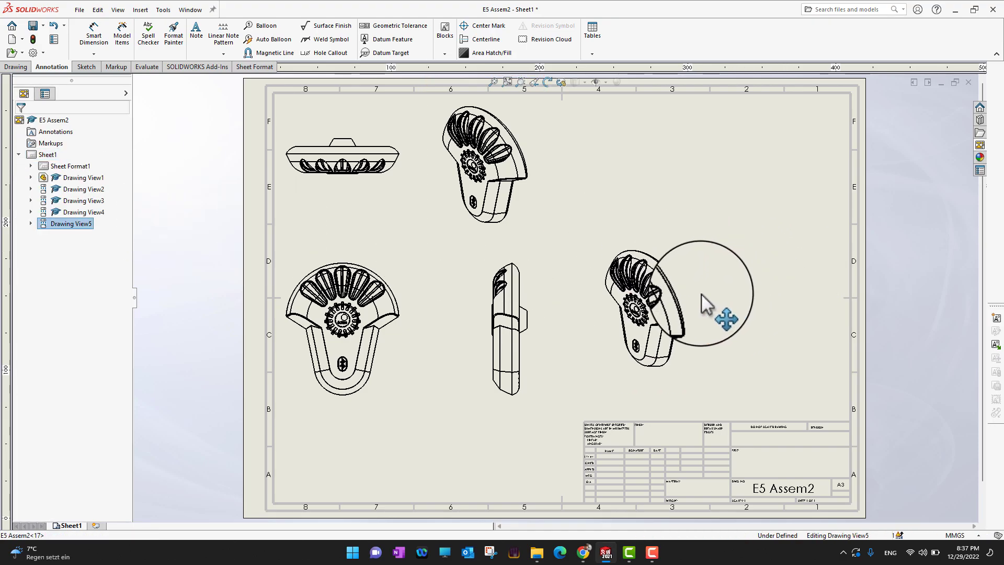
left_click_drag(701, 294, 668, 313)
left_click(680, 303)
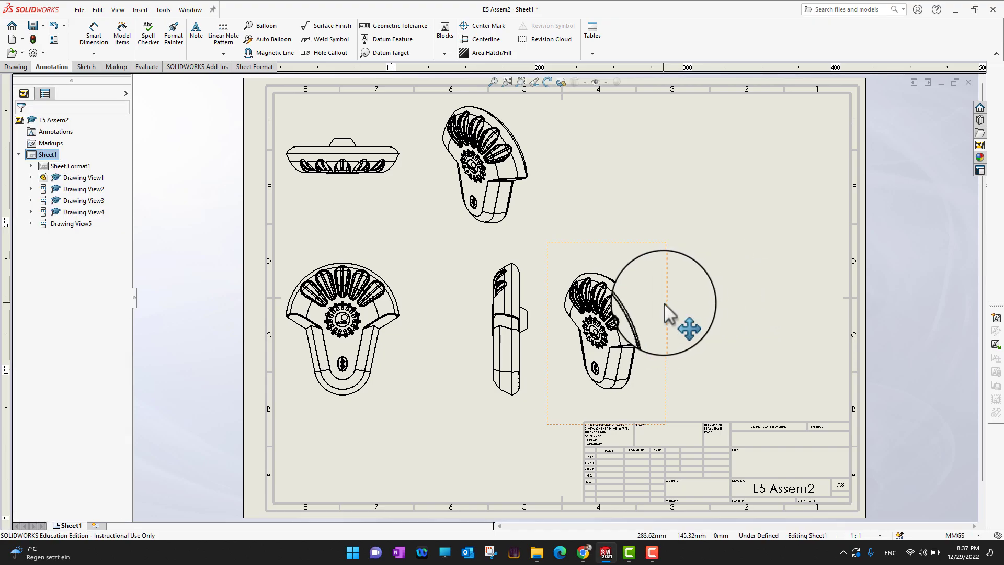
left_click(664, 304)
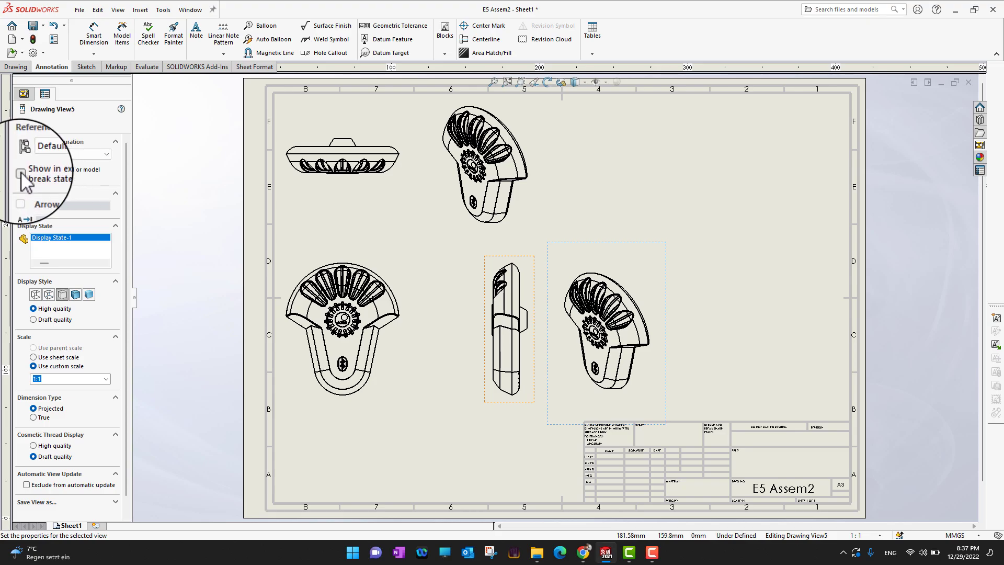
- Show Drawing View5 in its Exploded View1 state and drag it above the title block
left_click(21, 172)
left_click(21, 172)
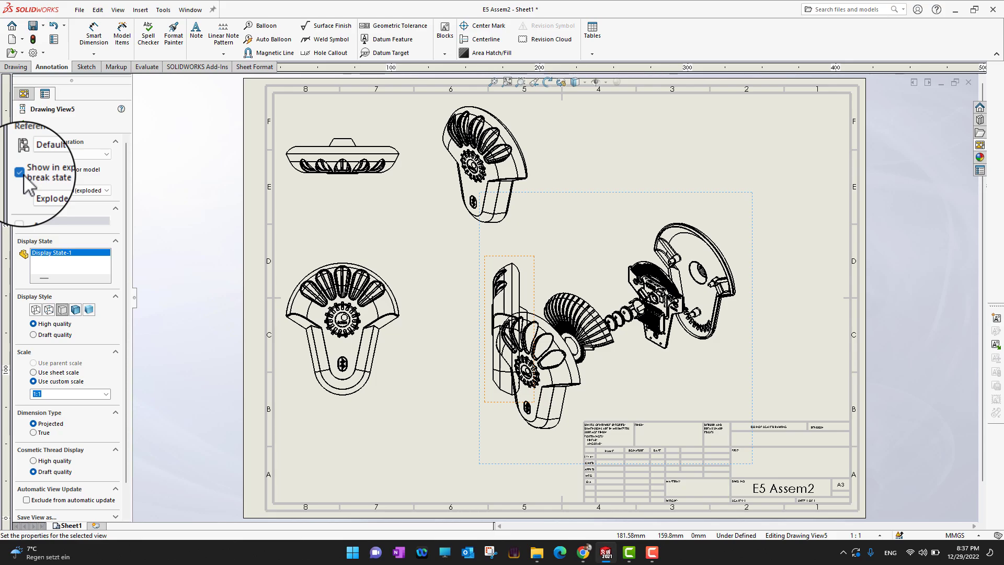
left_click(21, 123)
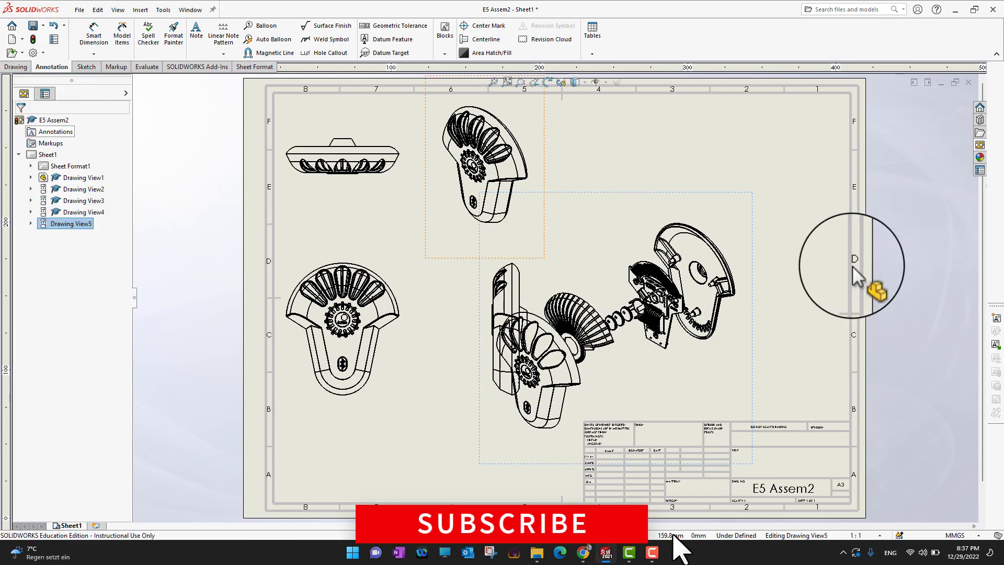
mouse_move(752, 319)
left_mouse_down()
mouse_move(798, 267)
mouse_move(819, 265)
left_mouse_up()
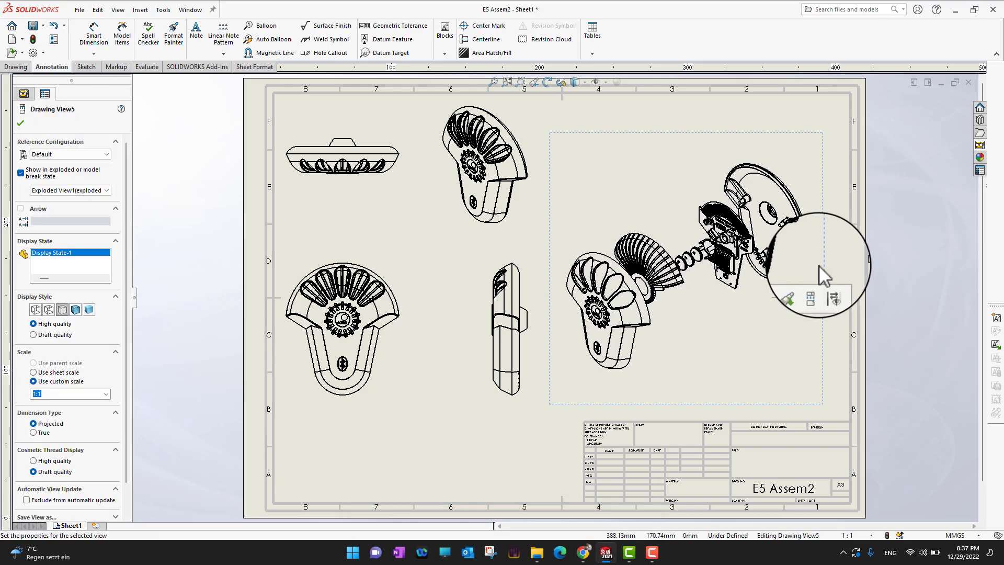
mouse_move(819, 265)
middle_mouse_down()
mouse_move(785, 291)
mouse_move(650, 331)
mouse_move(706, 258)
mouse_move(691, 302)
middle_mouse_up()
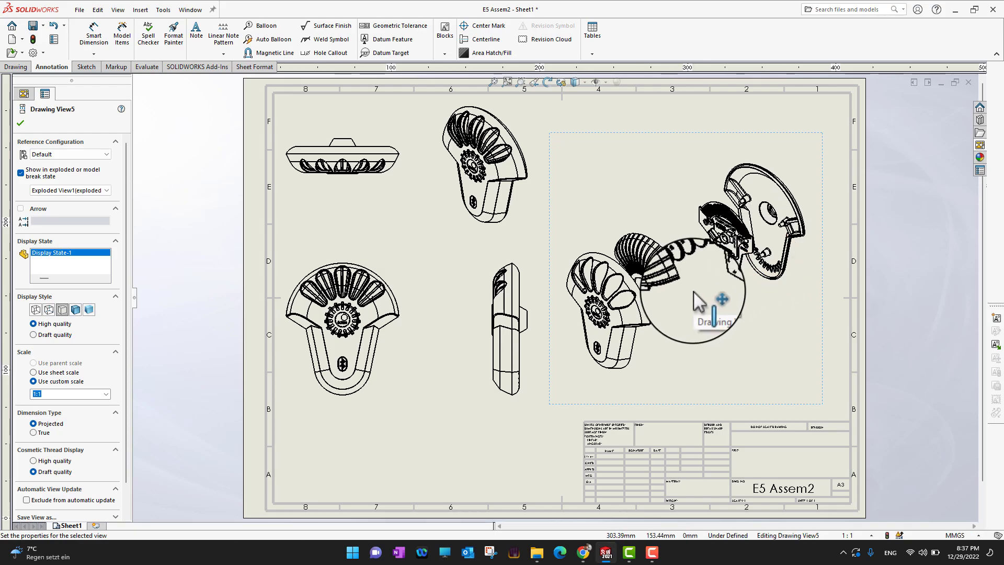
left_click(21, 123)
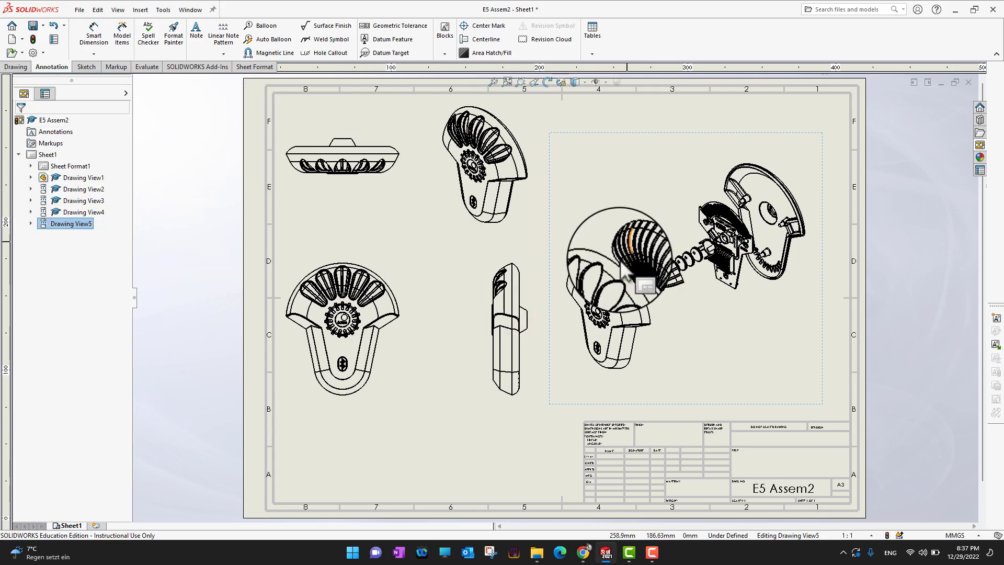